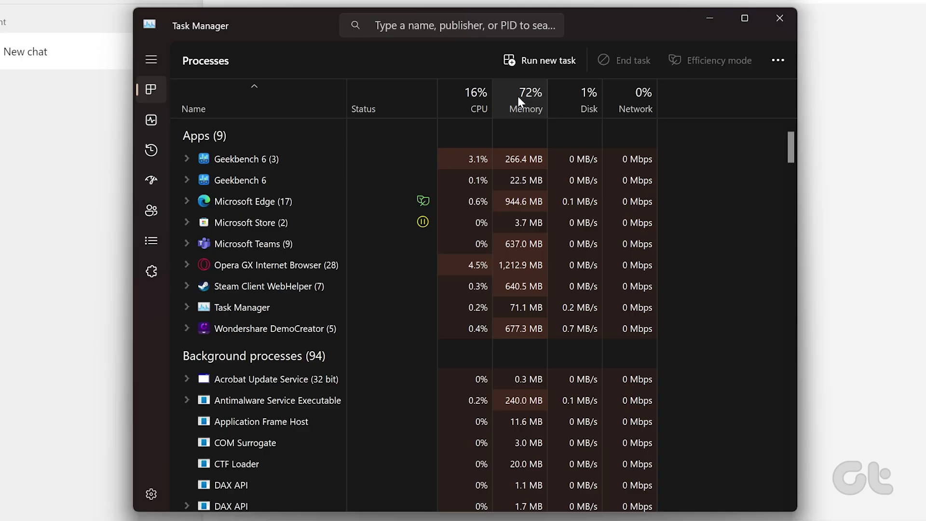
Step: Sort Task Manager processes by memory, descending, putting Opera GX at the top
left_click(517, 97)
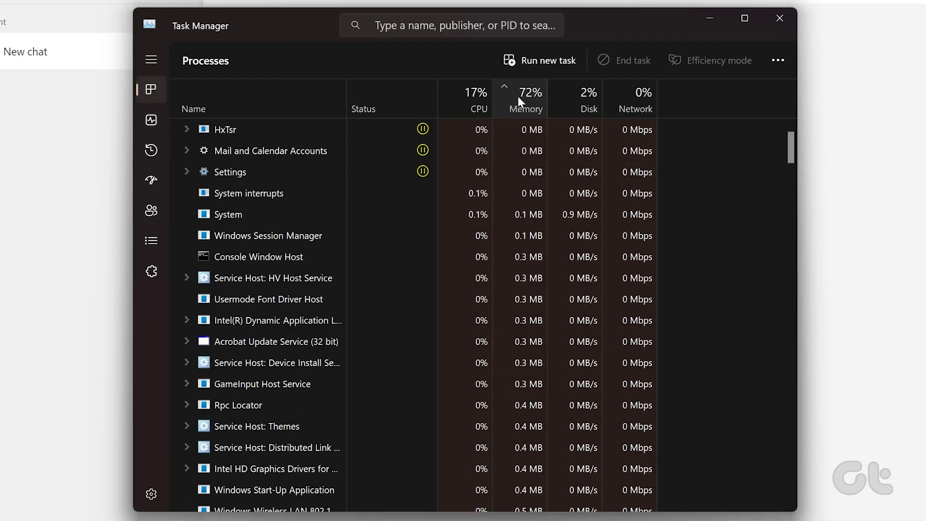
left_click(518, 97)
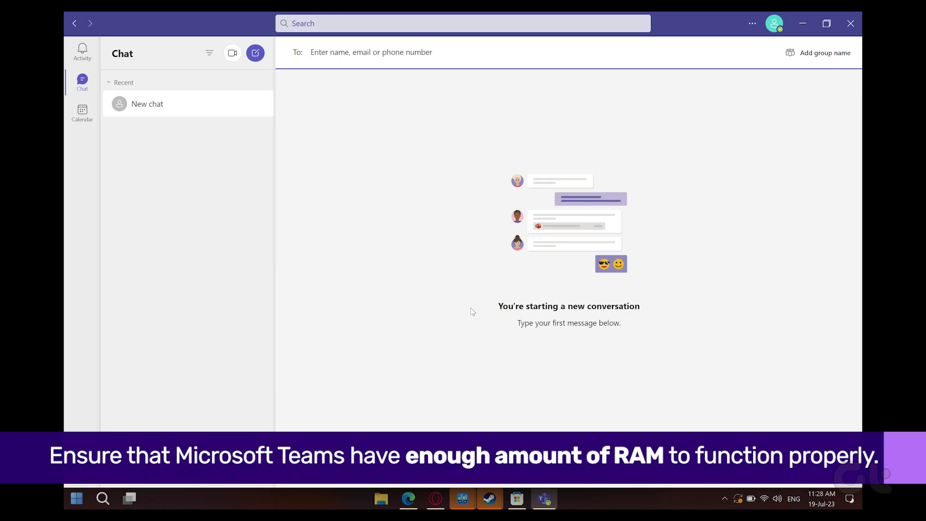
Step: Glance at open windows, return to Teams and reopen Task Manager with Ctrl+Shift+Esc
key("super+Tab")
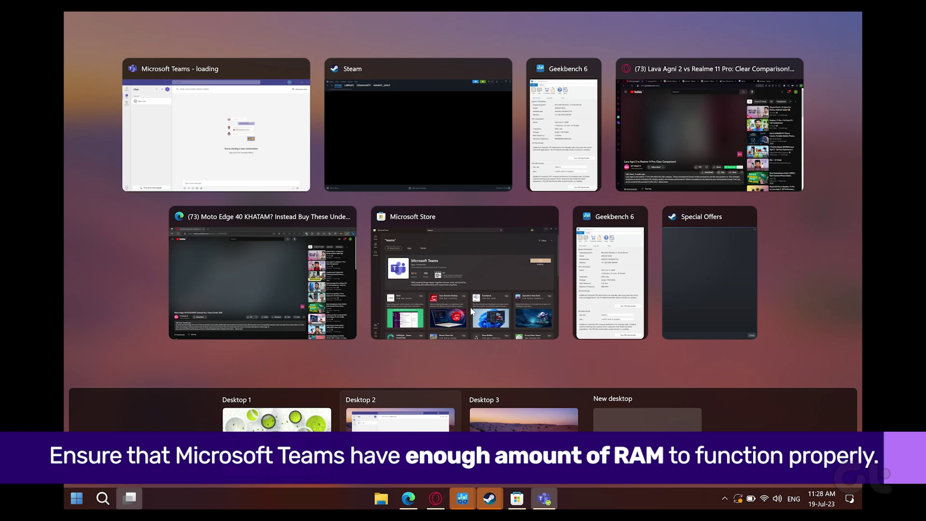
key("Escape")
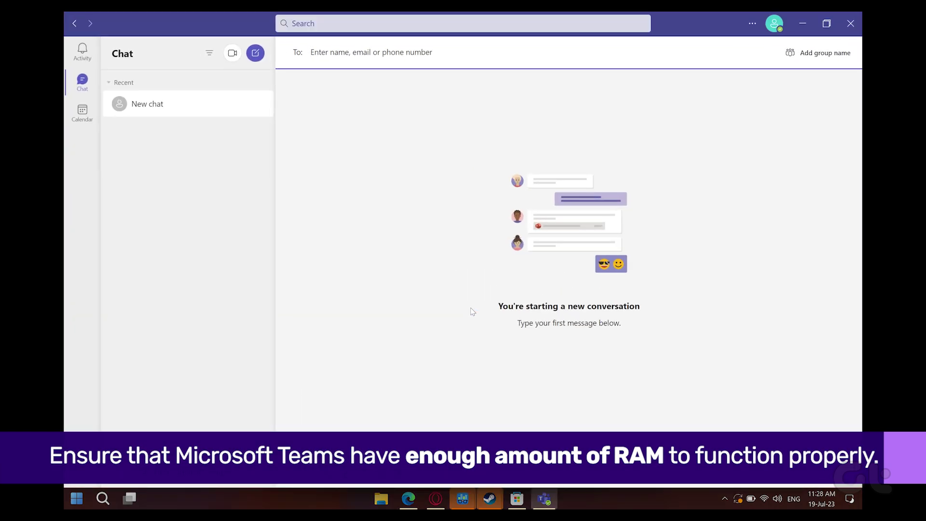
key("ctrl+shift+Escape")
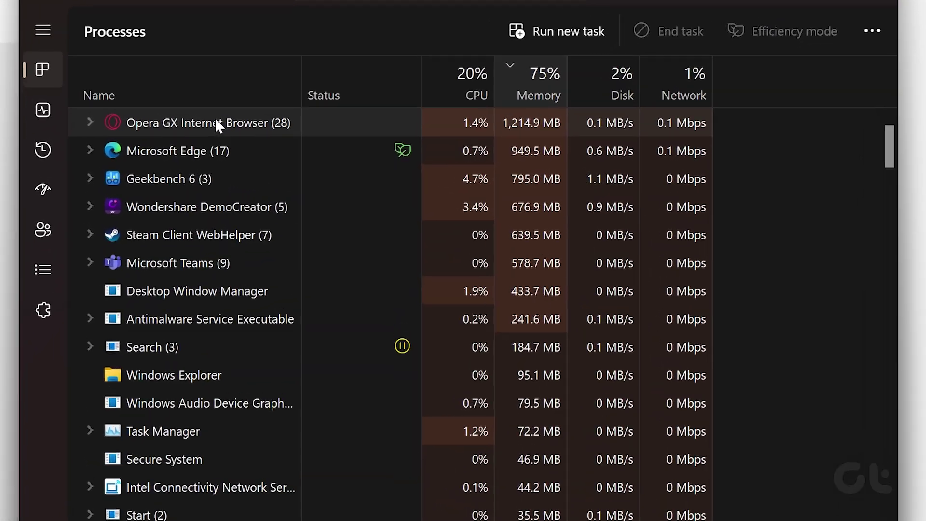
Step: End the Opera GX Internet Browser process from its context menu
right_click(201, 115)
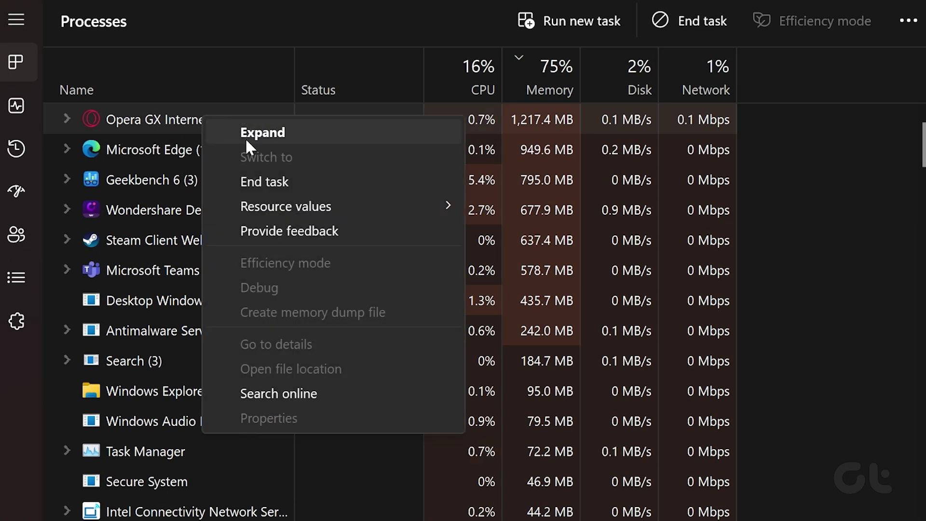
left_click(263, 184)
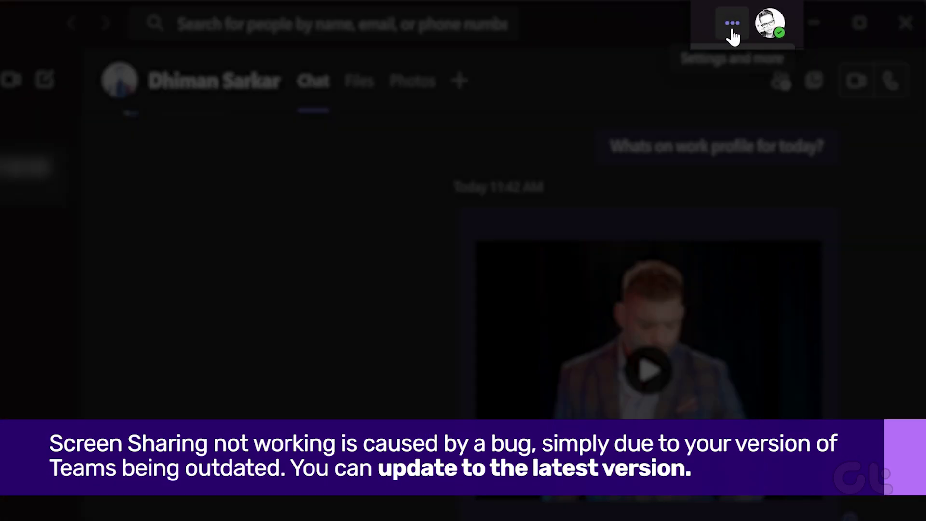
left_click(732, 32)
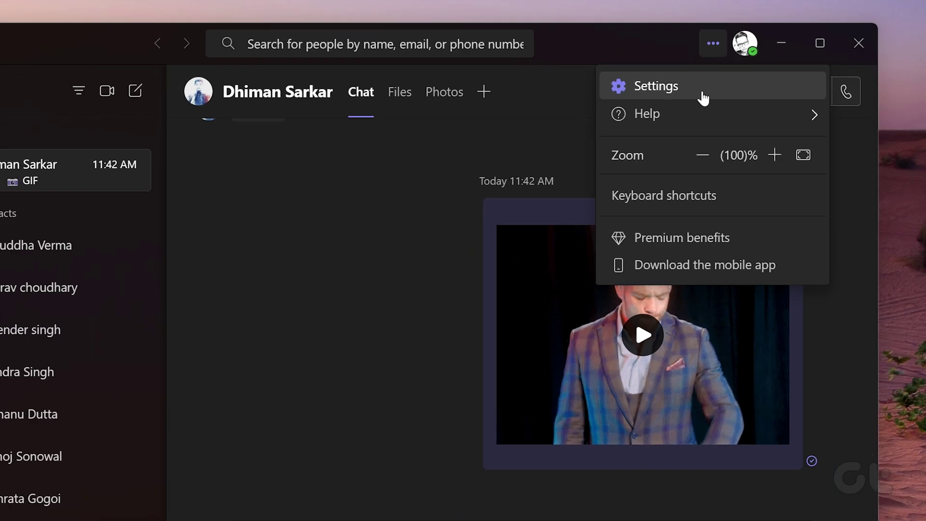
left_click(716, 77)
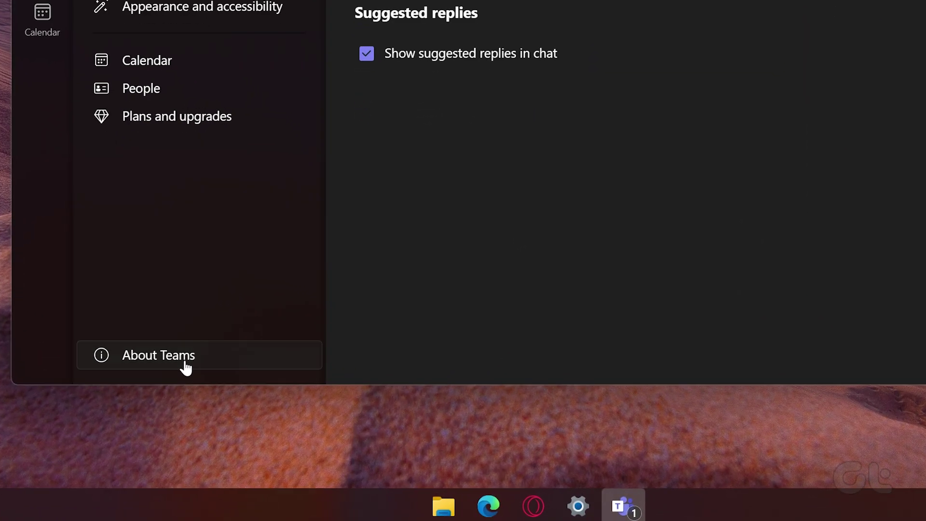
left_click(184, 362)
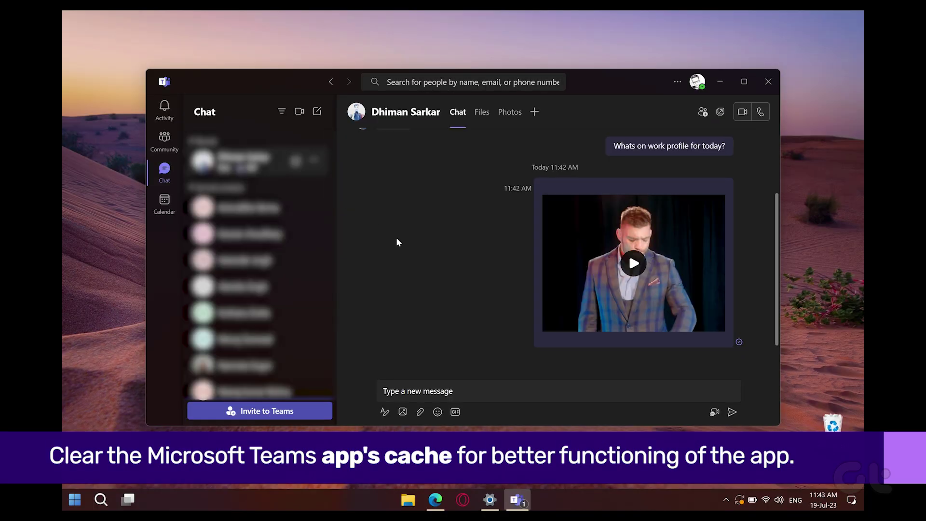
Step: Open %appdata%\Microsoft\Teams via the Run box to reach the Teams cache folders
key("super+r")
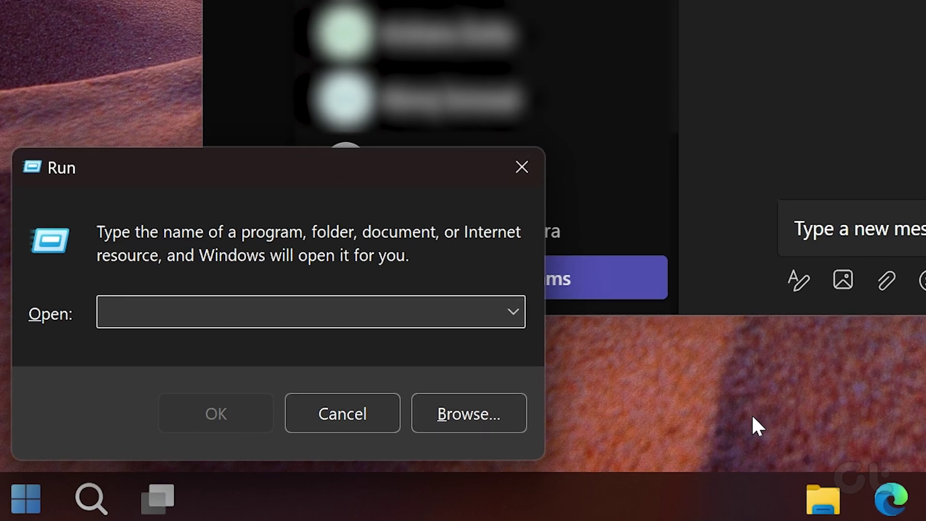
left_click(120, 316)
type("%appdata%\\Microsoft\\Teams")
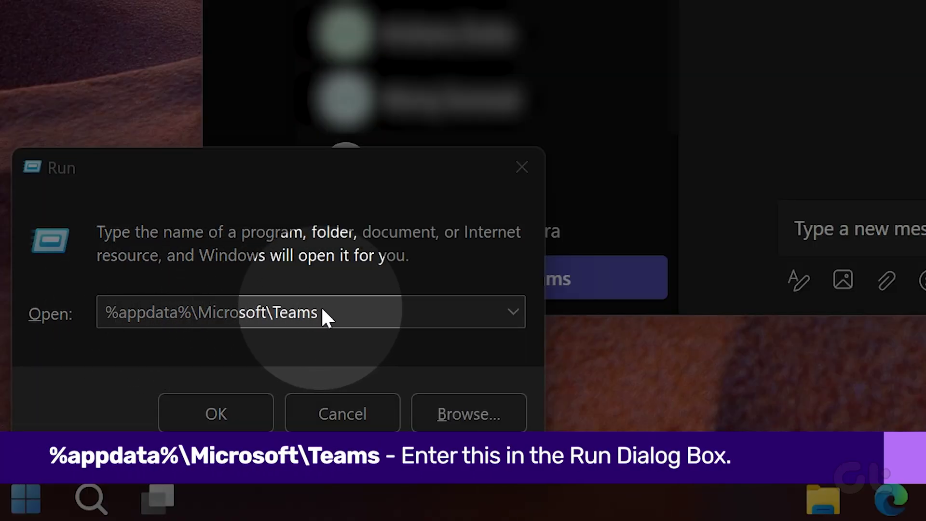
key("Return")
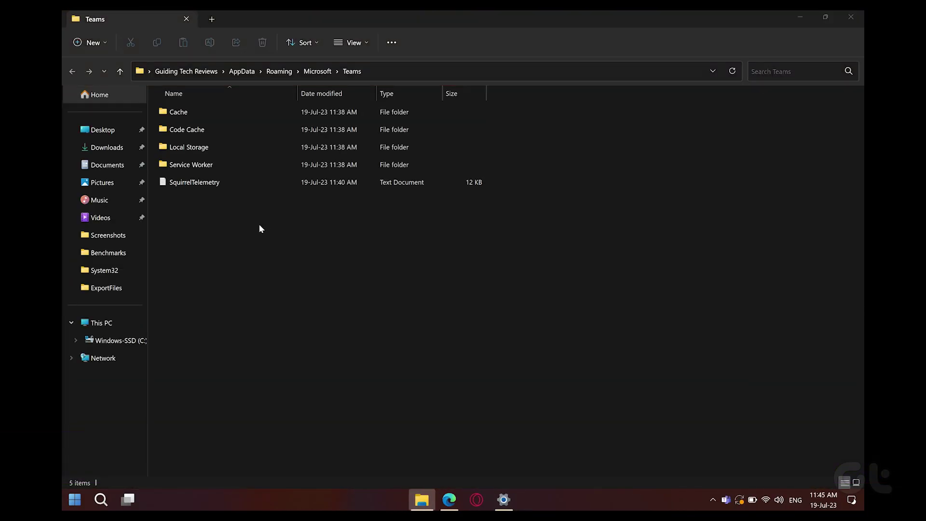
Step: Permanently delete all five items in the Teams app-data folder and close Explorer
left_click_drag(260, 225, 180, 107)
right_click(180, 110)
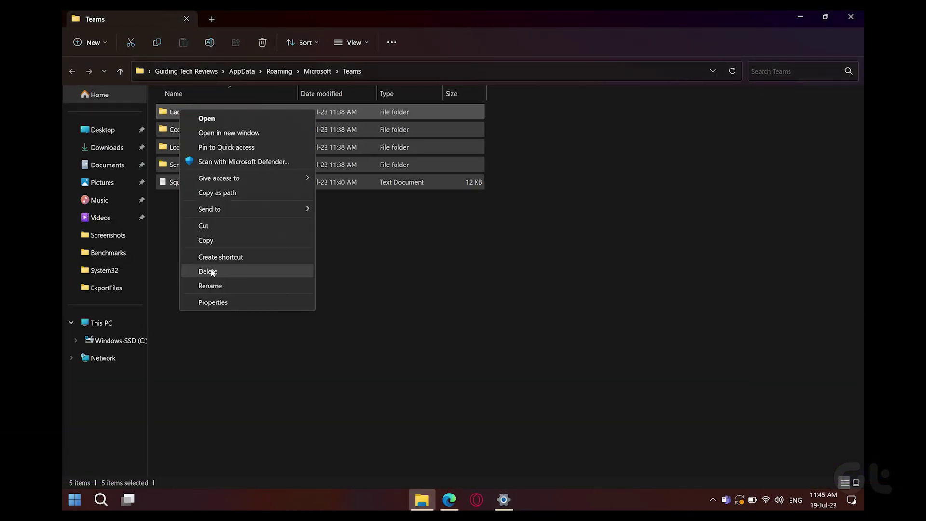
left_click(212, 272)
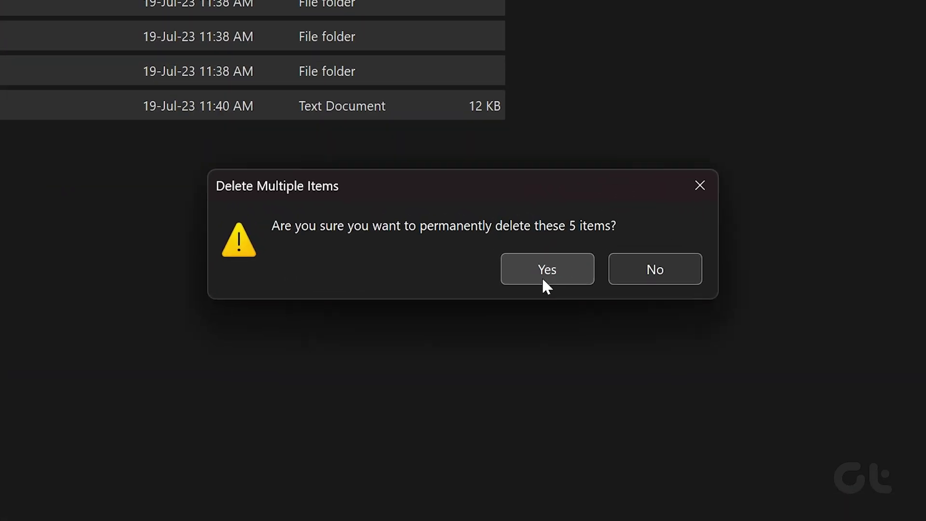
left_click(503, 265)
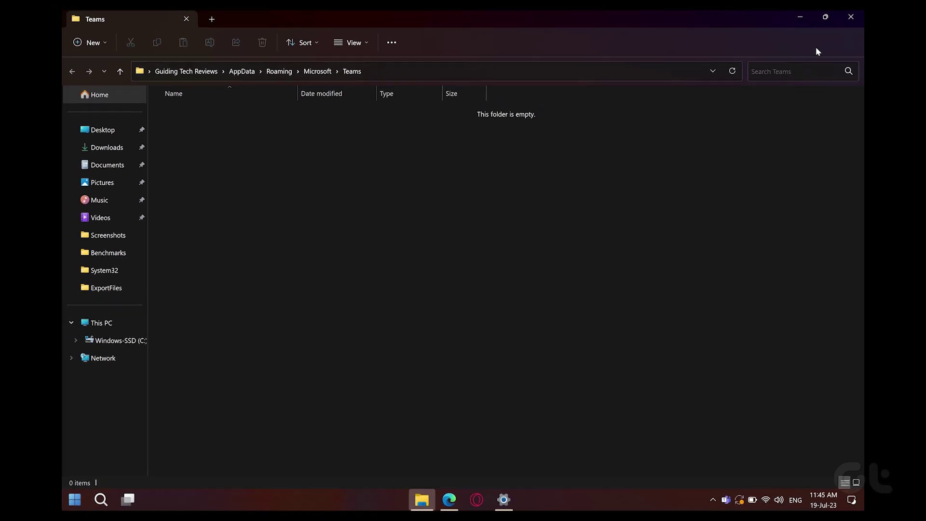
left_click(851, 18)
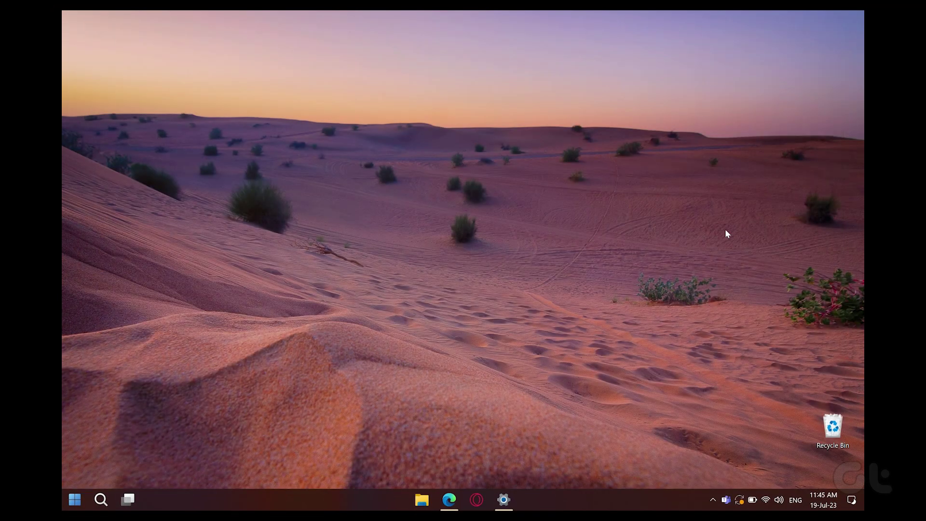
Step: Relaunch Microsoft Teams from the taskbar and open the existing chat
left_click(727, 500)
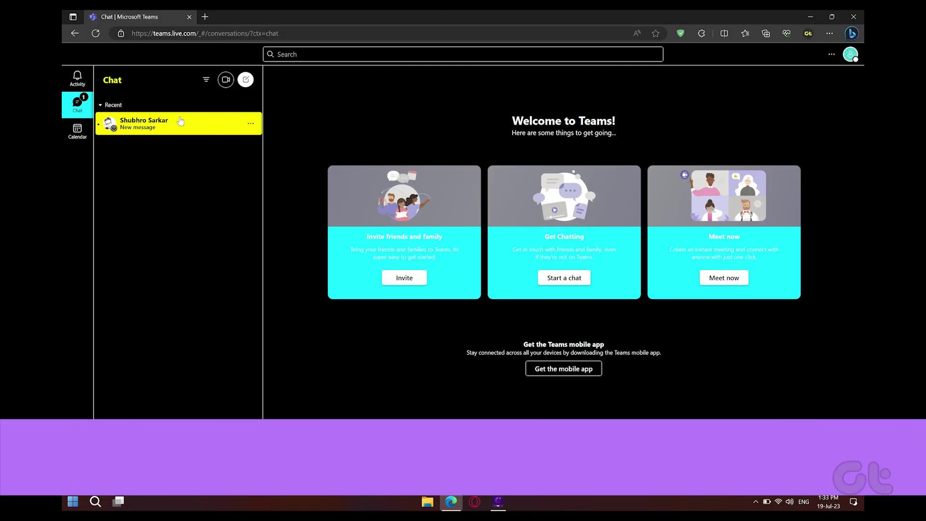
left_click(180, 121)
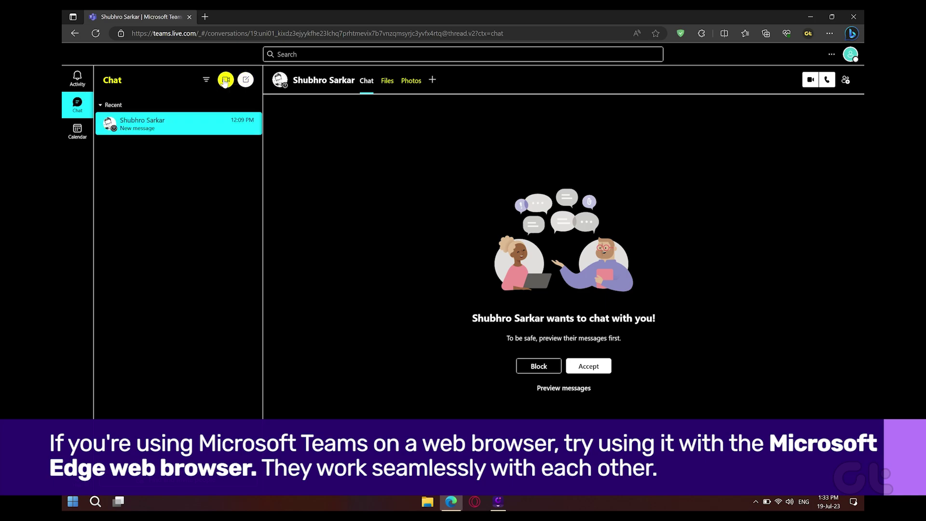
Step: Accept the incoming chat request and start a Meet now meeting with its default name
left_click(226, 80)
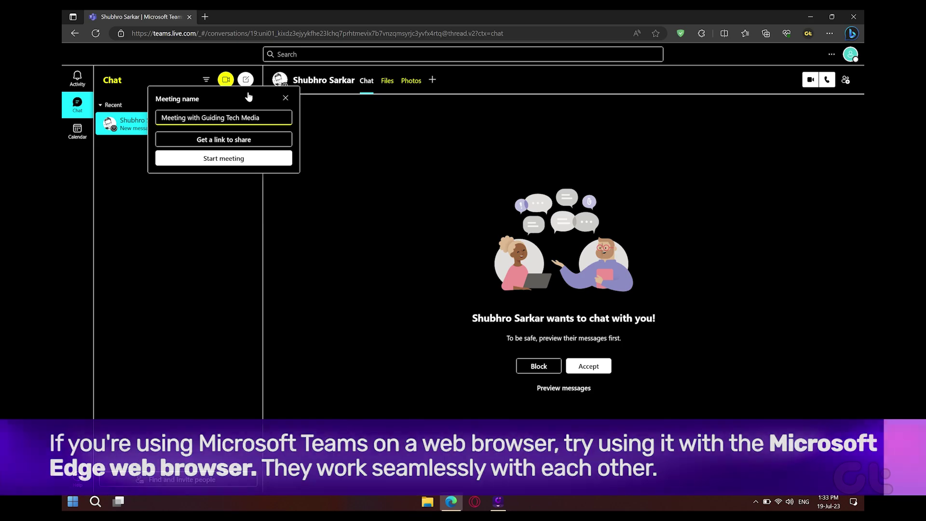
left_click(587, 366)
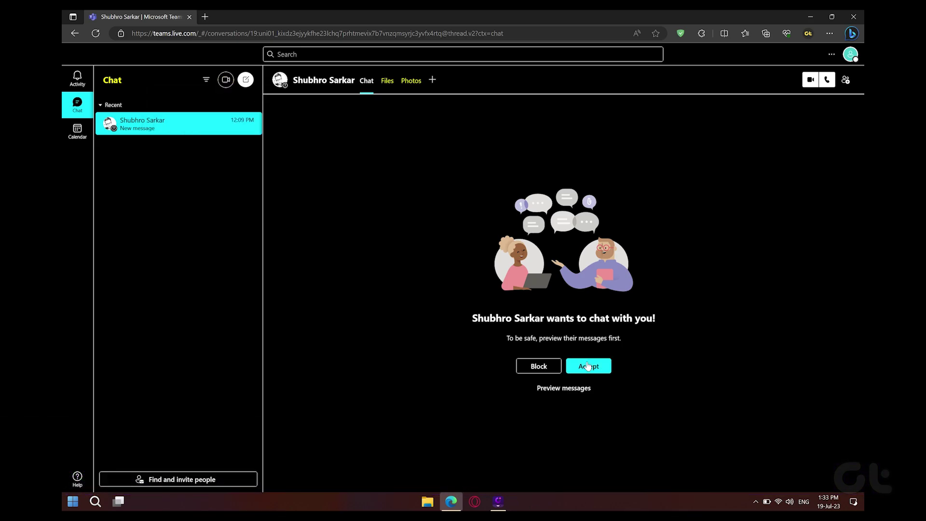
left_click(588, 366)
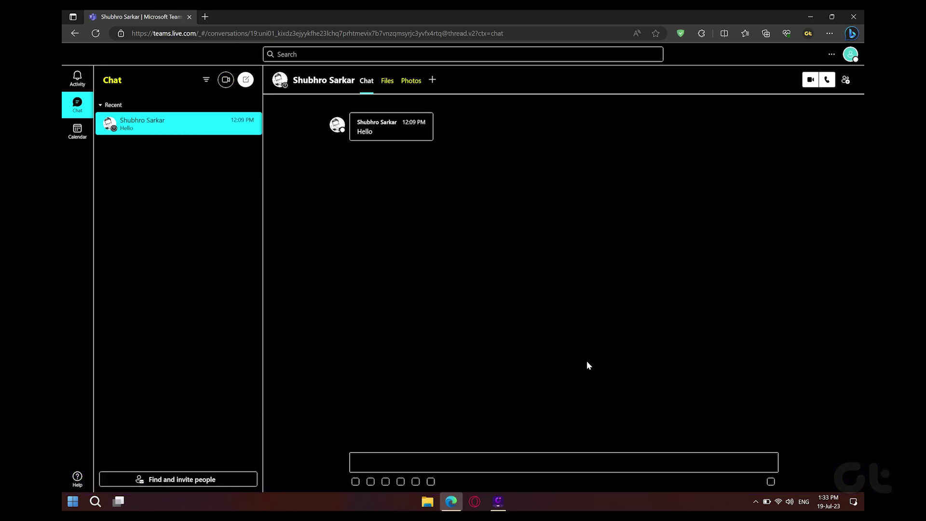
left_click(226, 79)
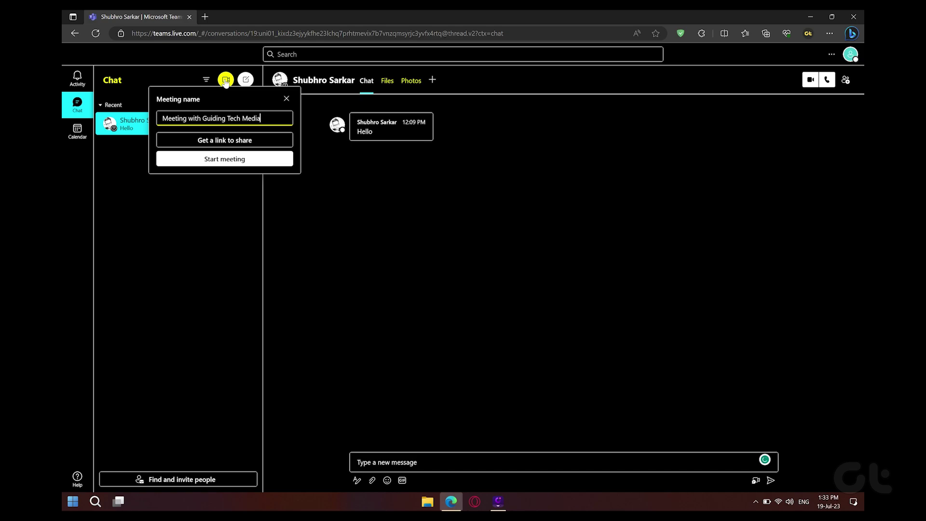
left_click(242, 158)
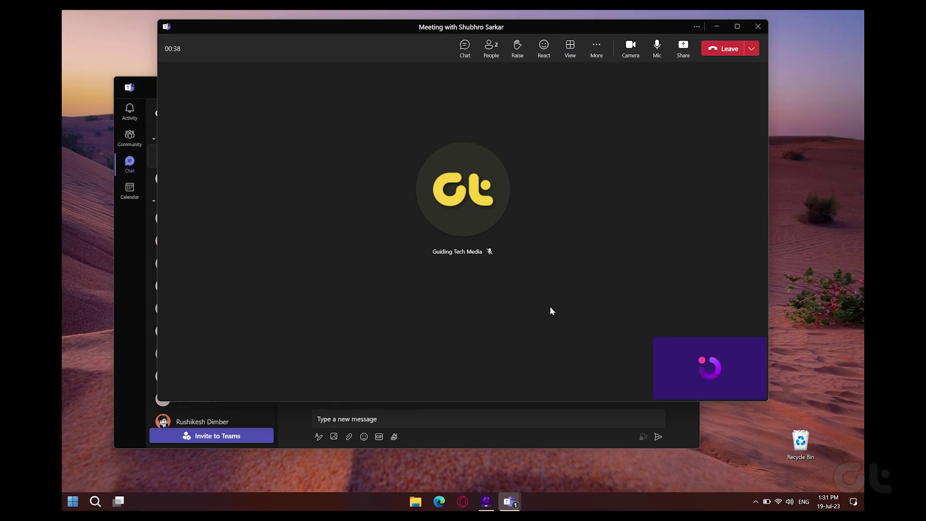
Step: Check the meeting's Share content choices, close them, and launch Windows Settings
mouse_move(710, 367)
left_click(685, 59)
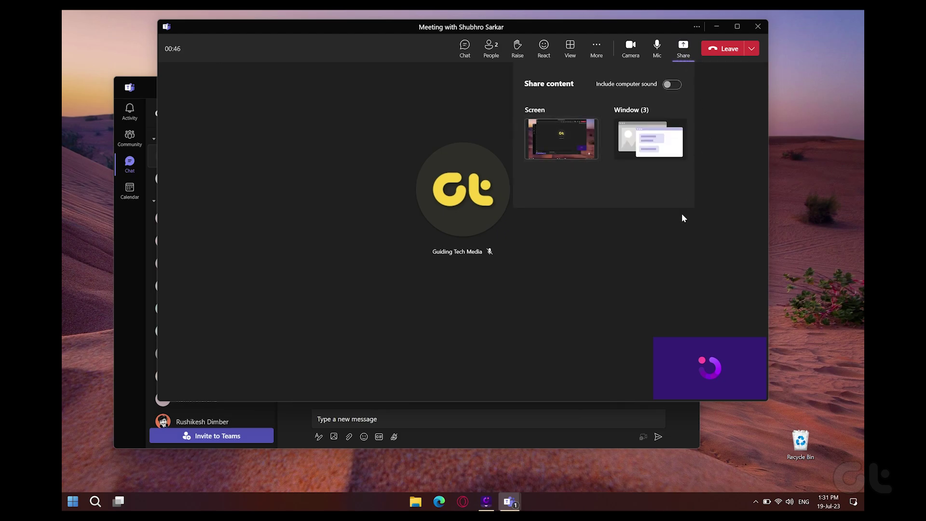
left_click(612, 281)
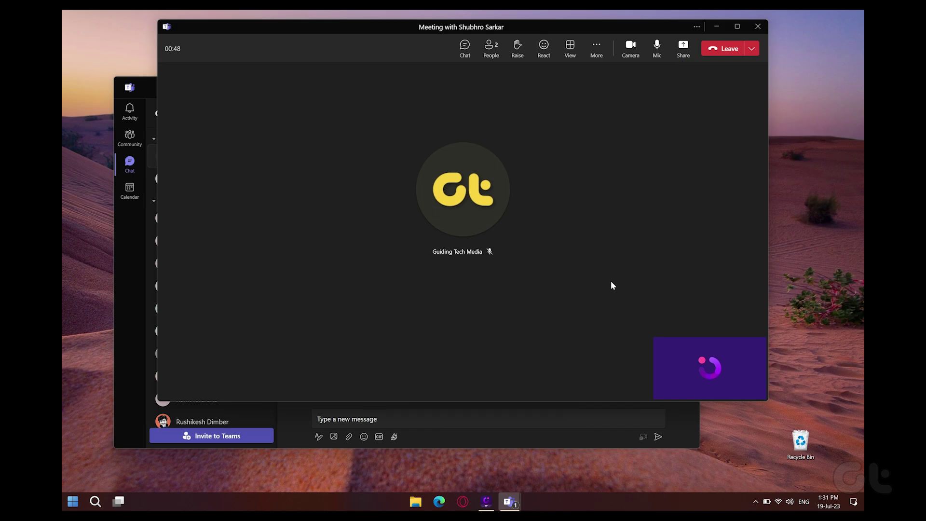
key("super+i")
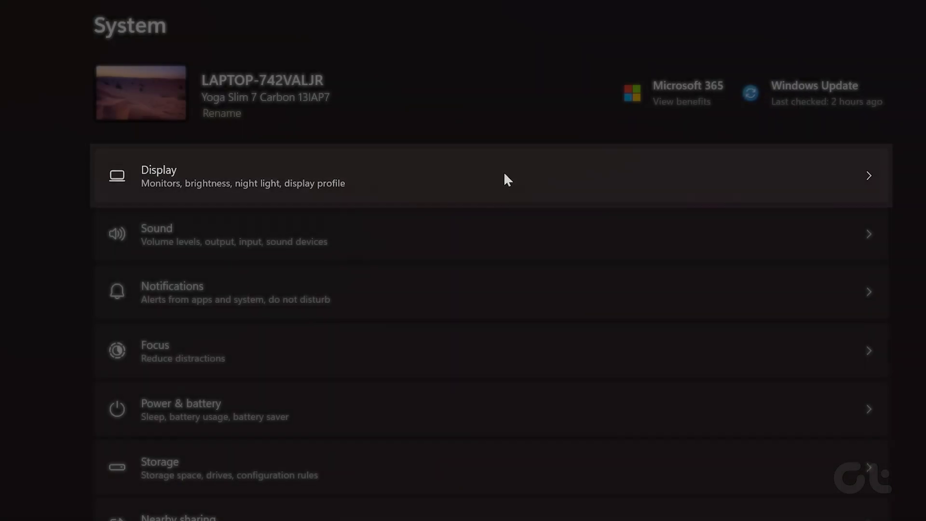
Step: Go to Display settings and expand the Display resolution list
left_click(504, 175)
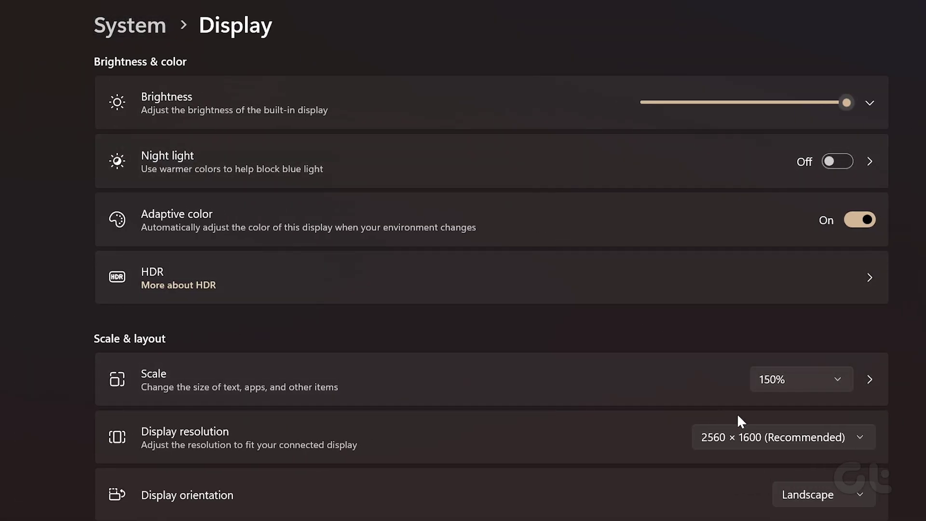
left_click(743, 428)
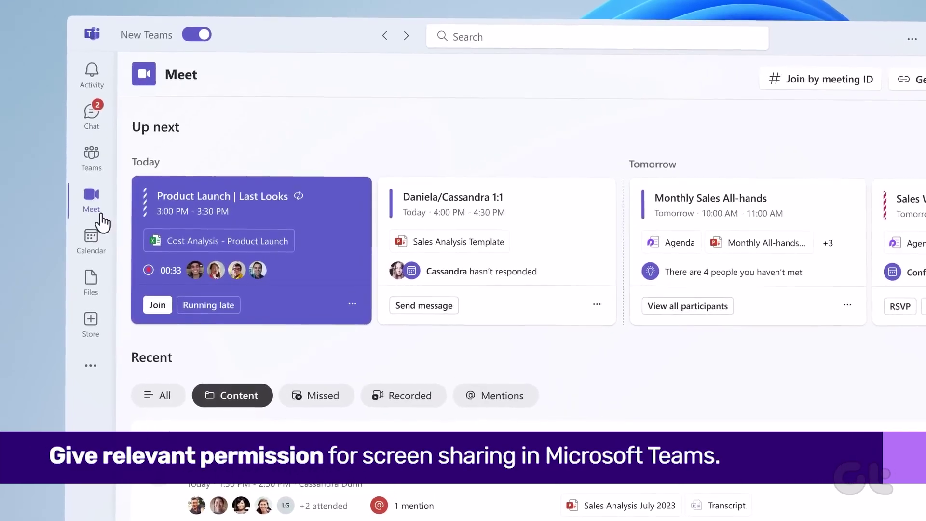
Step: Join the Product Launch meeting from the Meet page
left_click(157, 305)
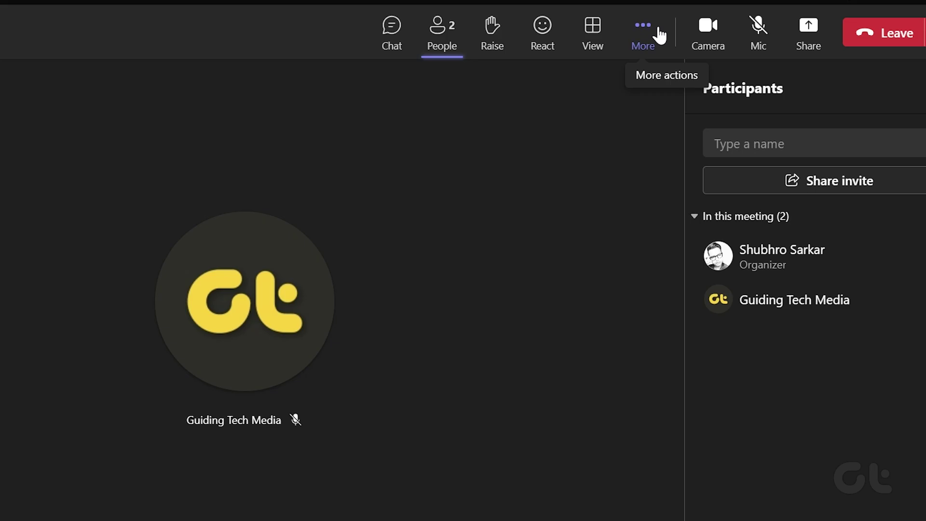
Step: Set Who can bypass the lobby to Everyone in meeting options and save
left_click(659, 35)
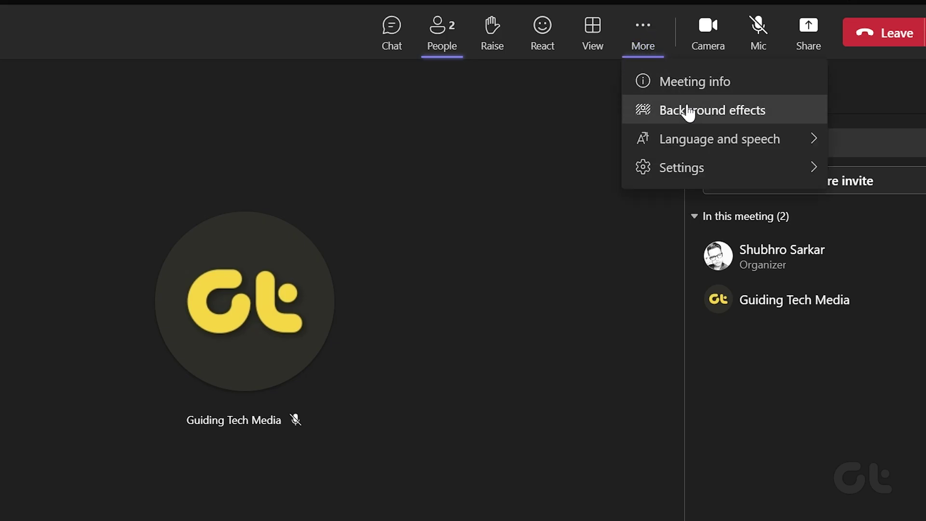
mouse_move(716, 166)
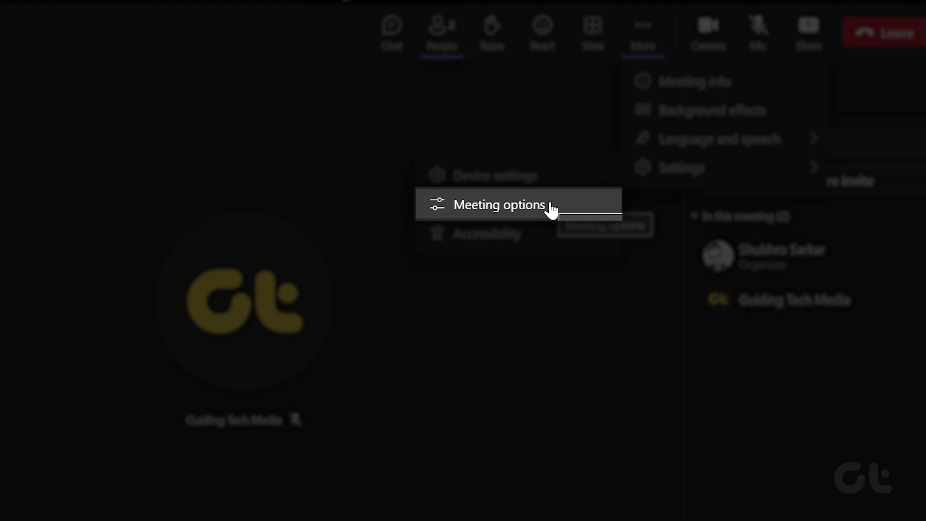
left_click(550, 207)
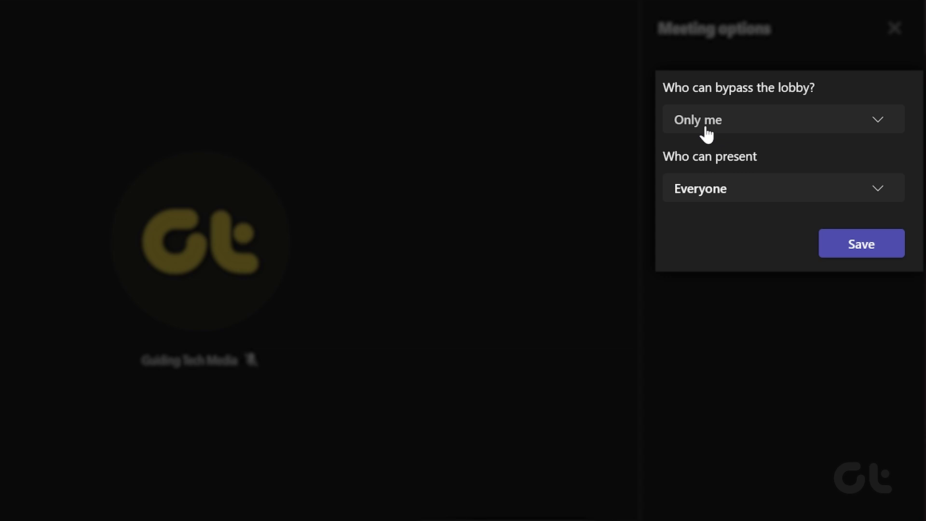
left_click(706, 134)
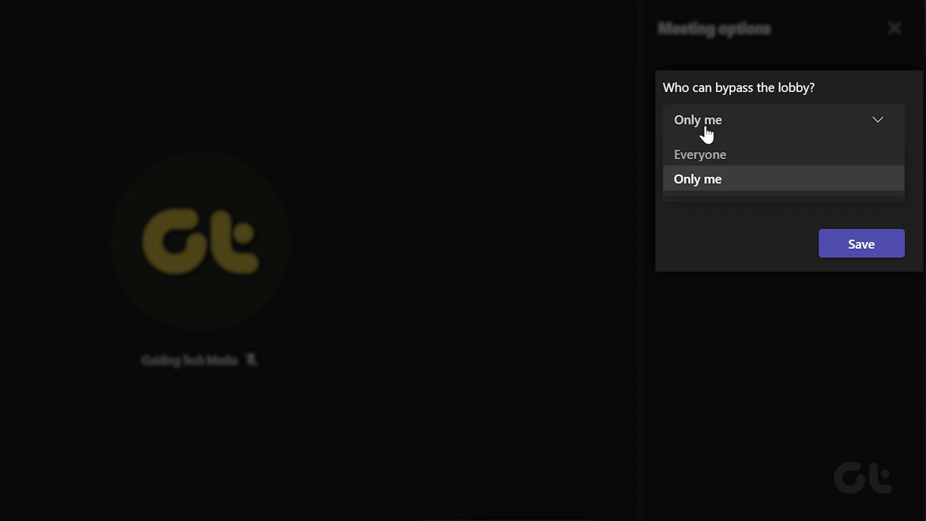
left_click(705, 155)
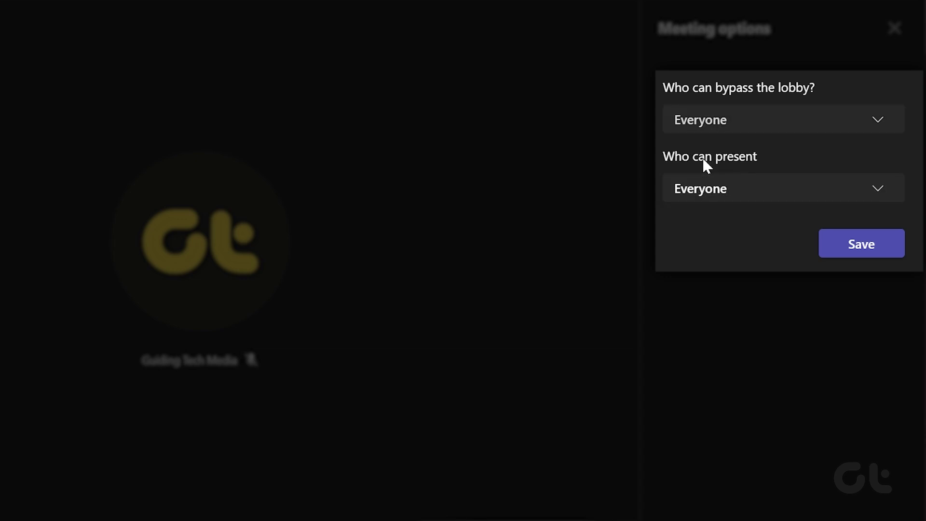
left_click(879, 251)
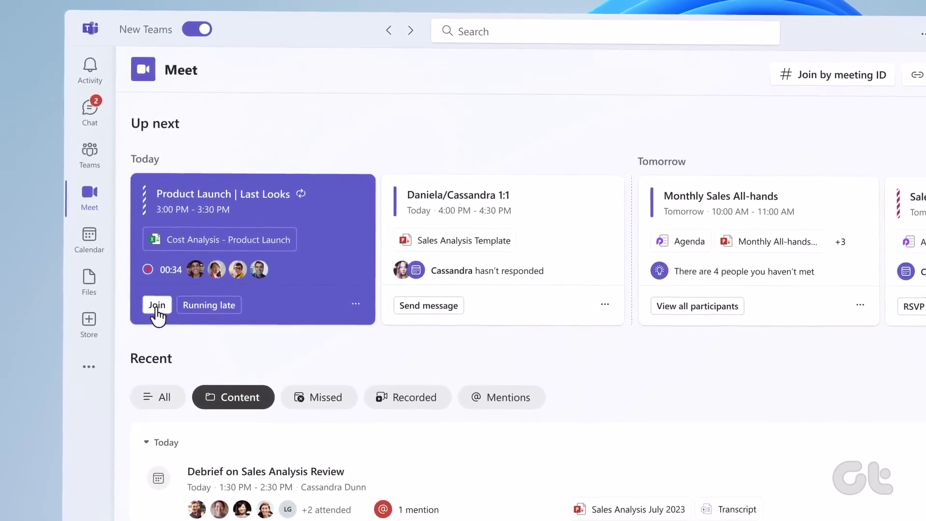
Step: Share the Cost Analysis - Product Launch Excel window with the meeting participants
left_click(157, 311)
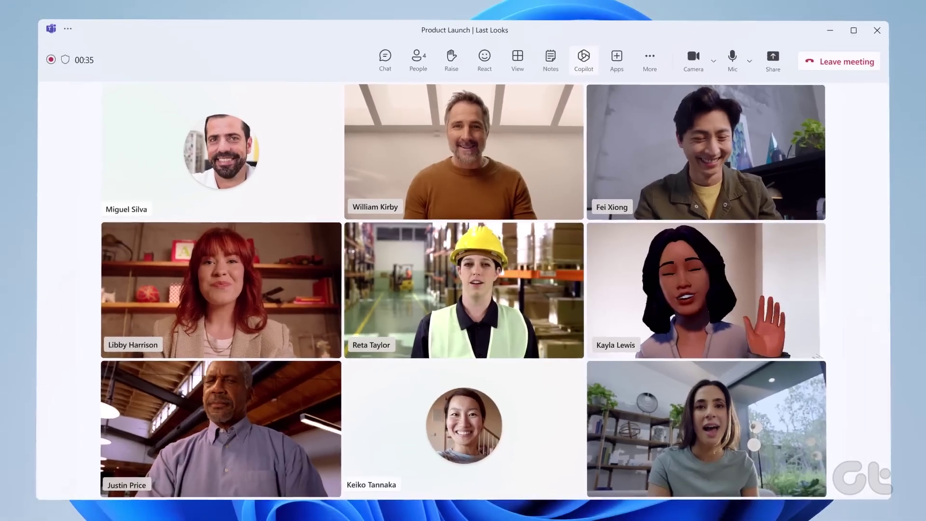